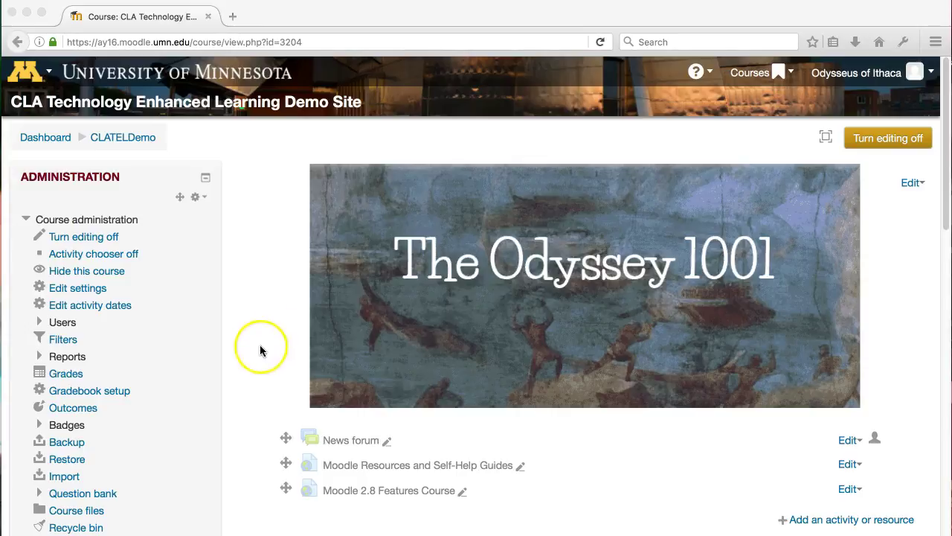
Step: Open the 'Visit the Lotus Eaters' assignment in the Journey Homeward section
scroll(255, 360, down, 3)
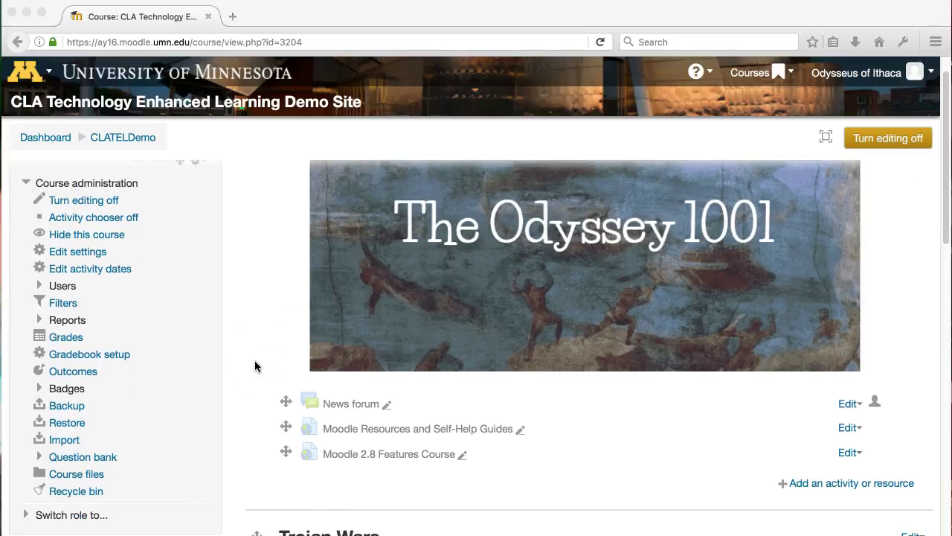
scroll(254, 366, down, 7)
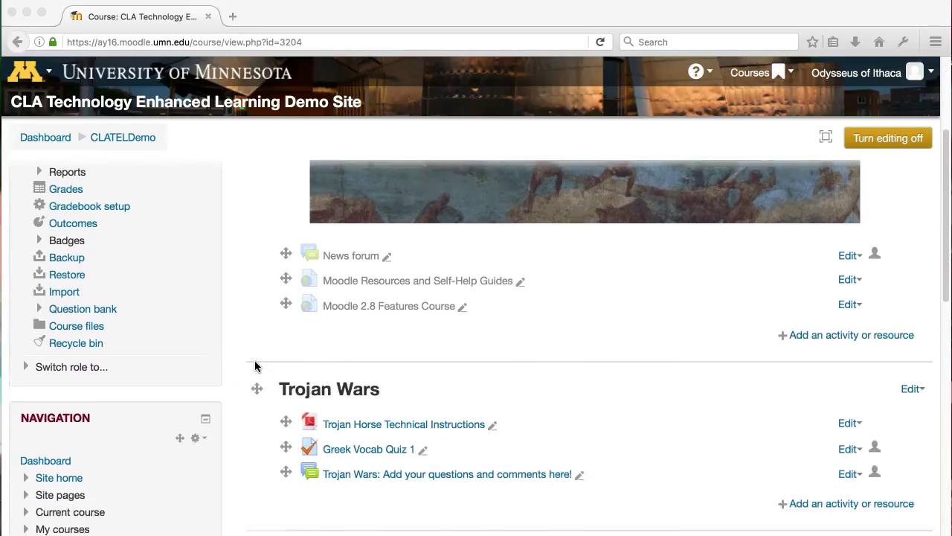
scroll(254, 366, down, 3)
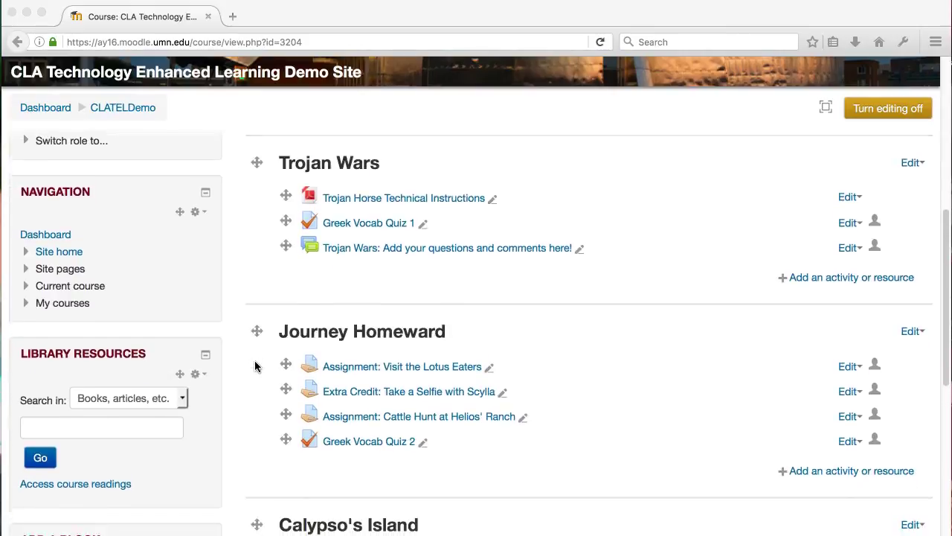
click(408, 334)
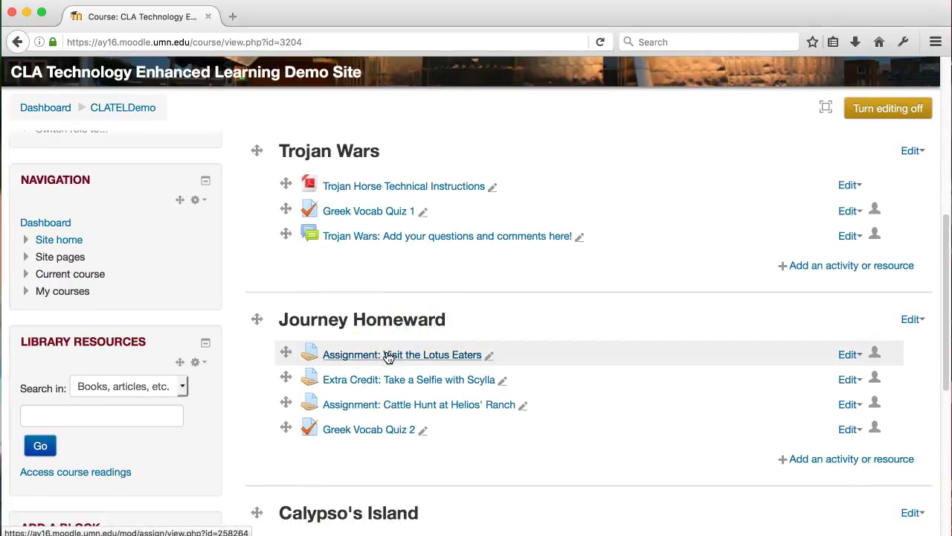
click(387, 355)
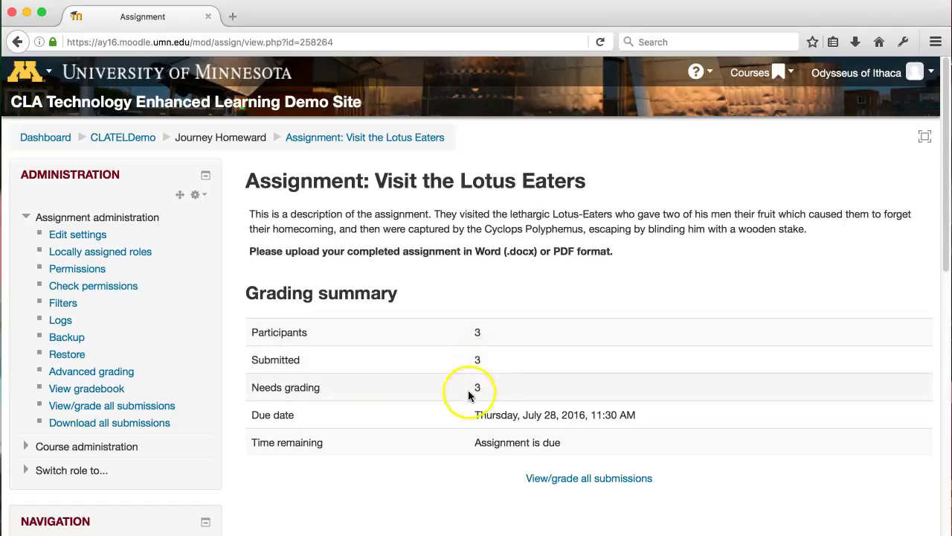
Step: Open the table of all submissions for grading and look through its three entries
click(545, 480)
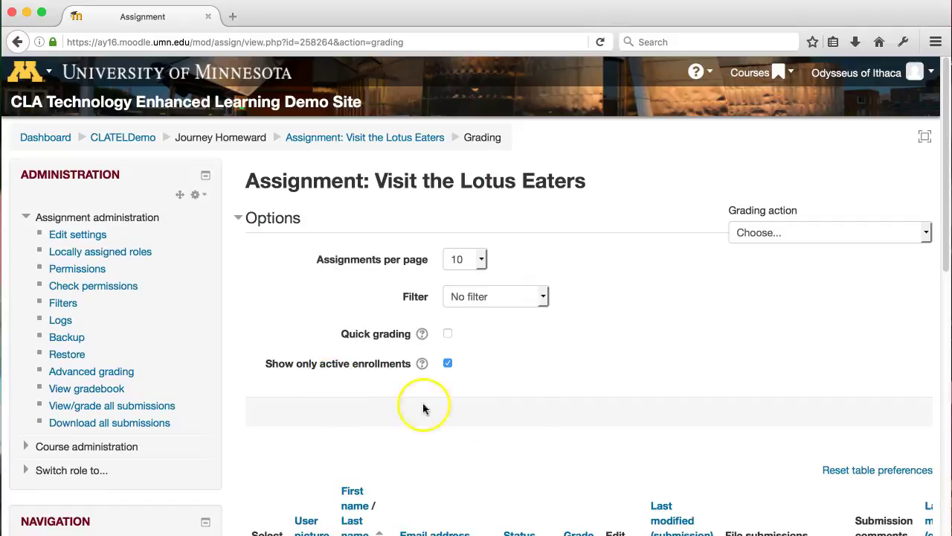
scroll(493, 430, down, 3)
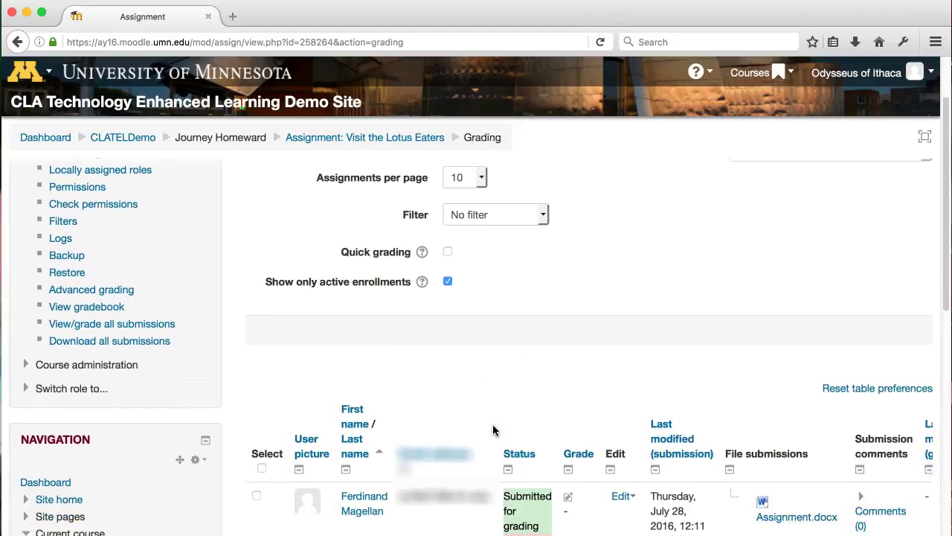
scroll(492, 425, down, 1)
scroll(513, 318, up, 4)
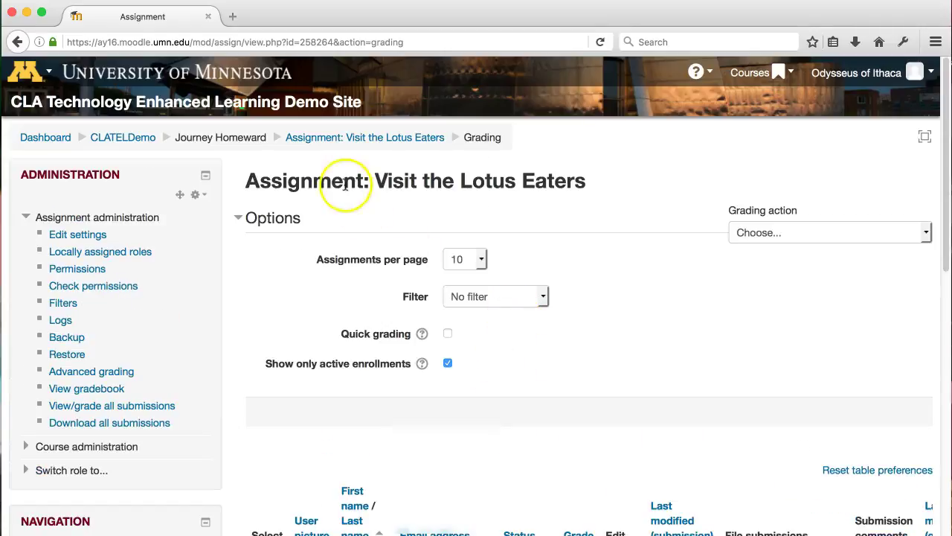
scroll(414, 411, down, 1)
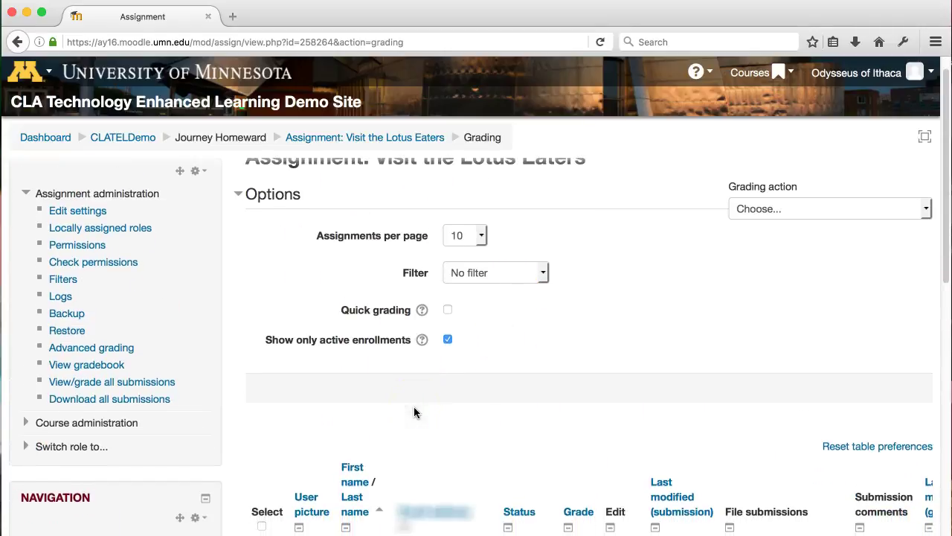
scroll(535, 429, down, 2)
scroll(536, 434, down, 3)
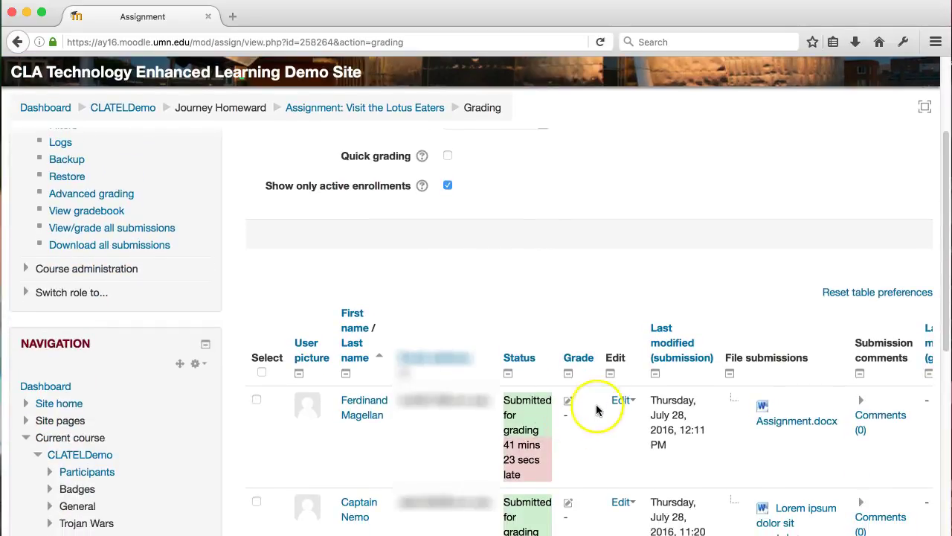
scroll(591, 415, down, 1)
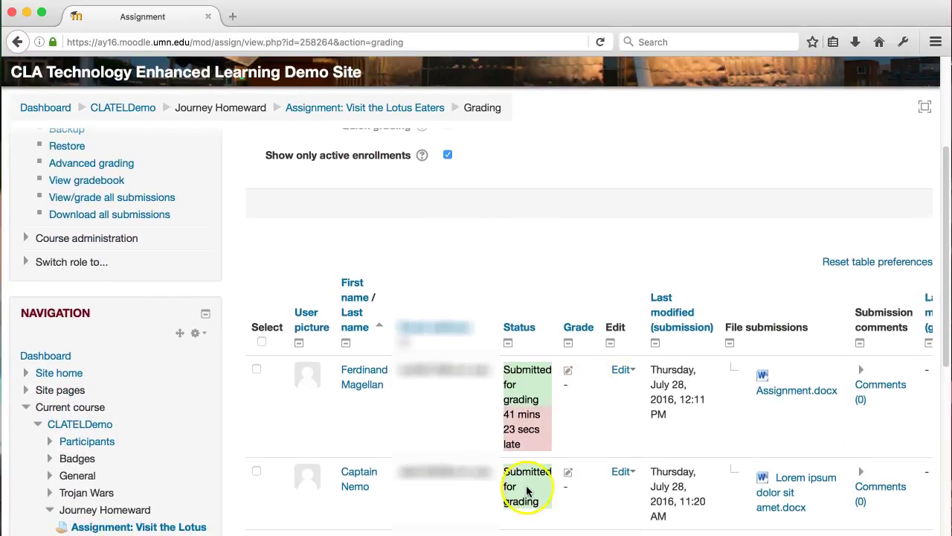
scroll(531, 493, down, 2)
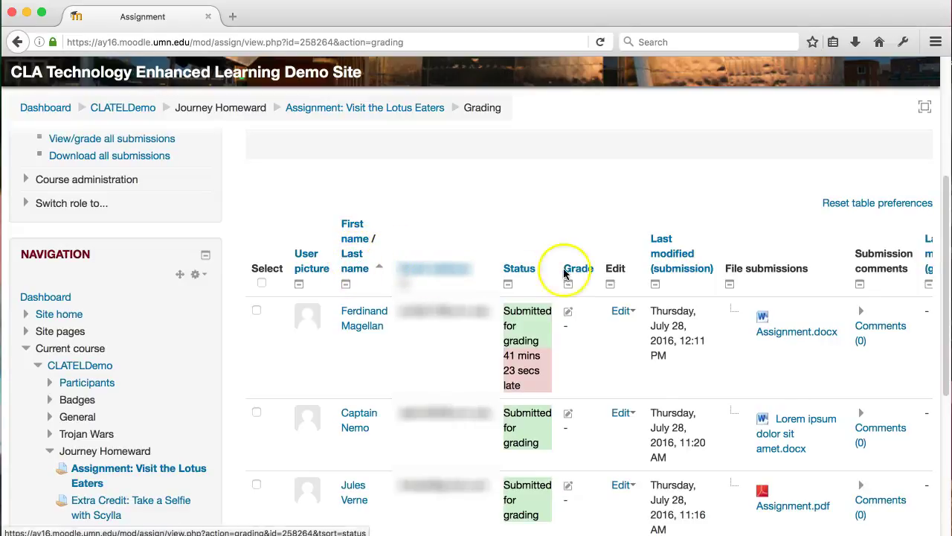
Step: Sort the submissions table by the Status column
click(513, 267)
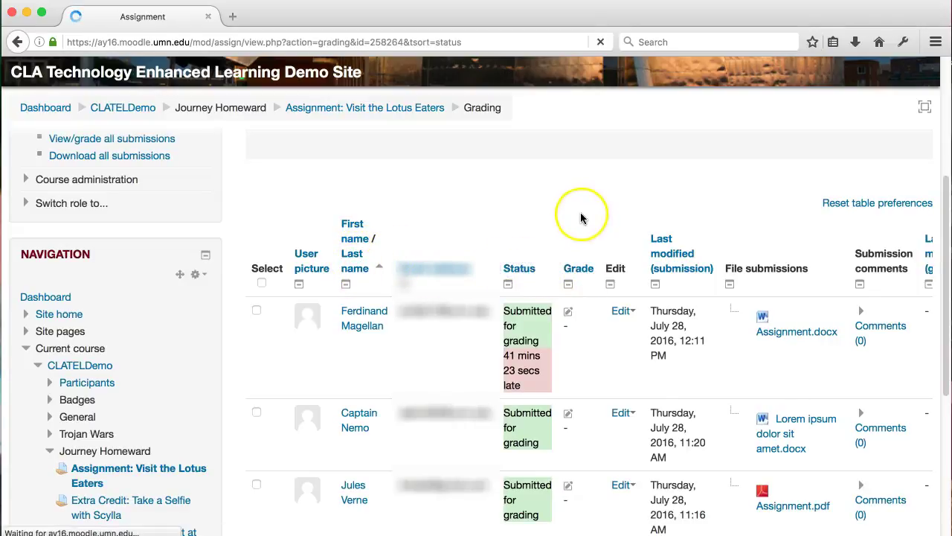
scroll(564, 362, down, 3)
scroll(563, 362, down, 3)
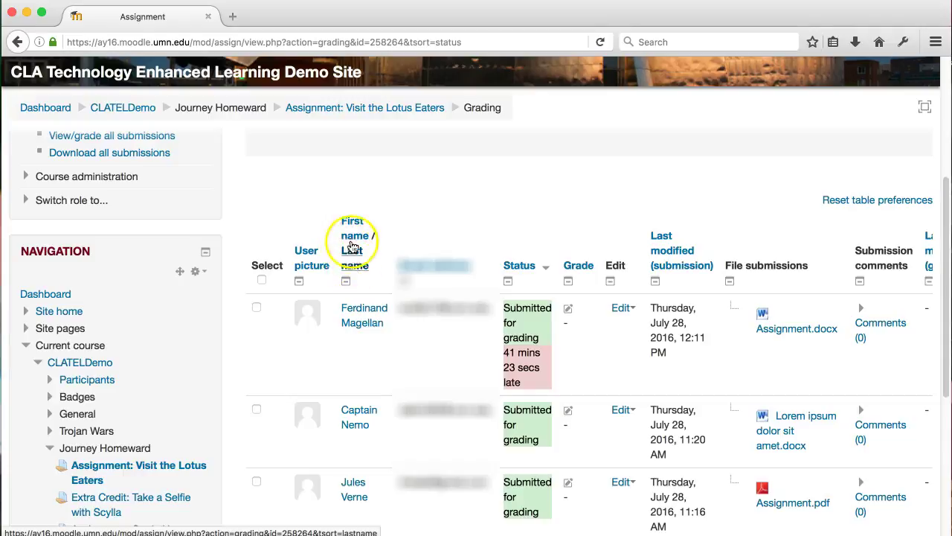
click(353, 272)
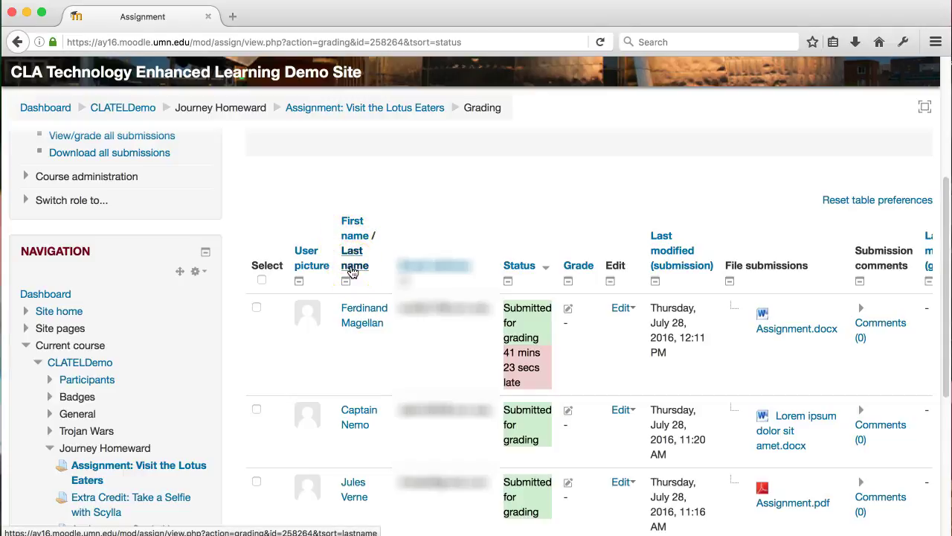
click(361, 315)
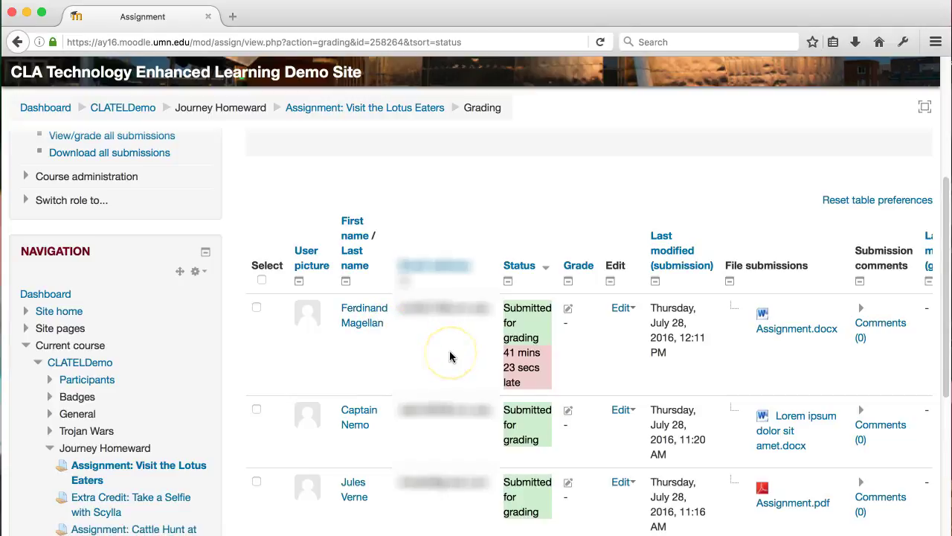
scroll(449, 351, down, 3)
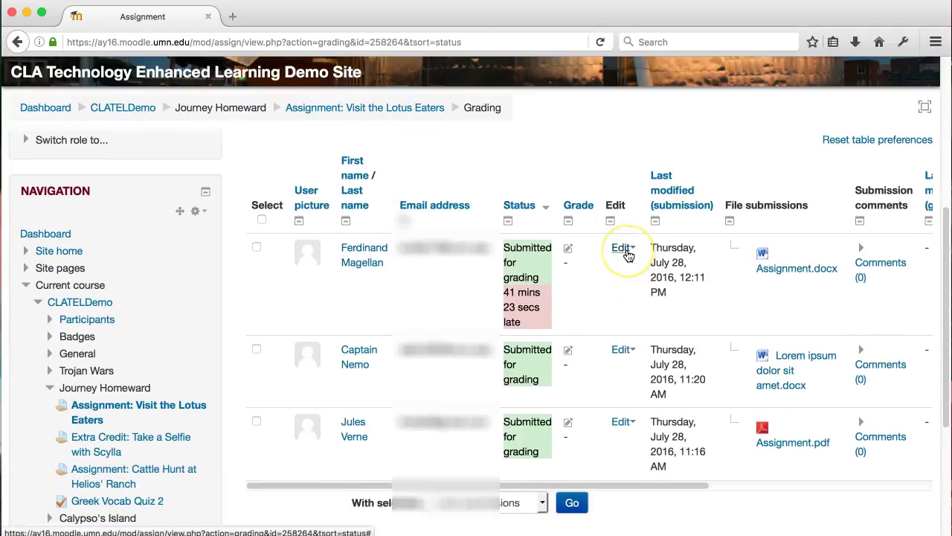
Step: Open the grading form for the first submission
click(629, 253)
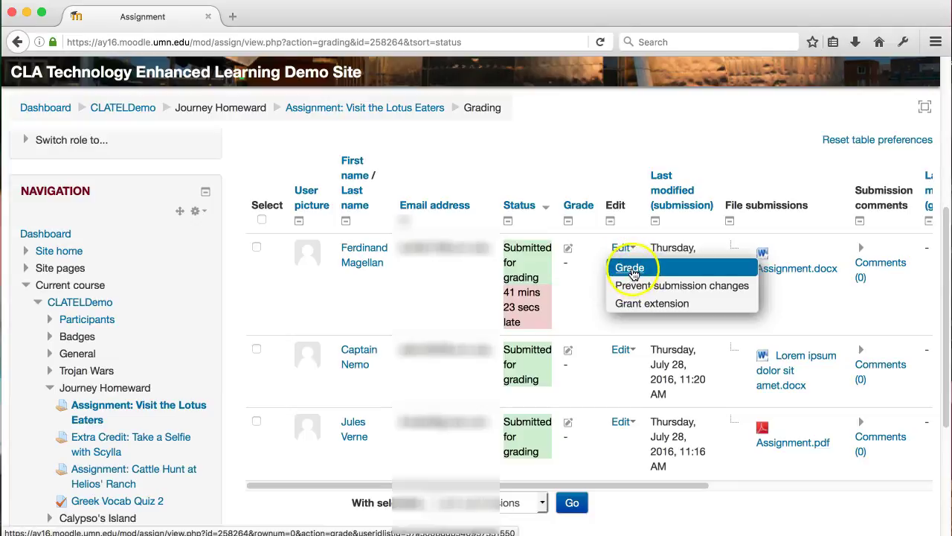
click(633, 275)
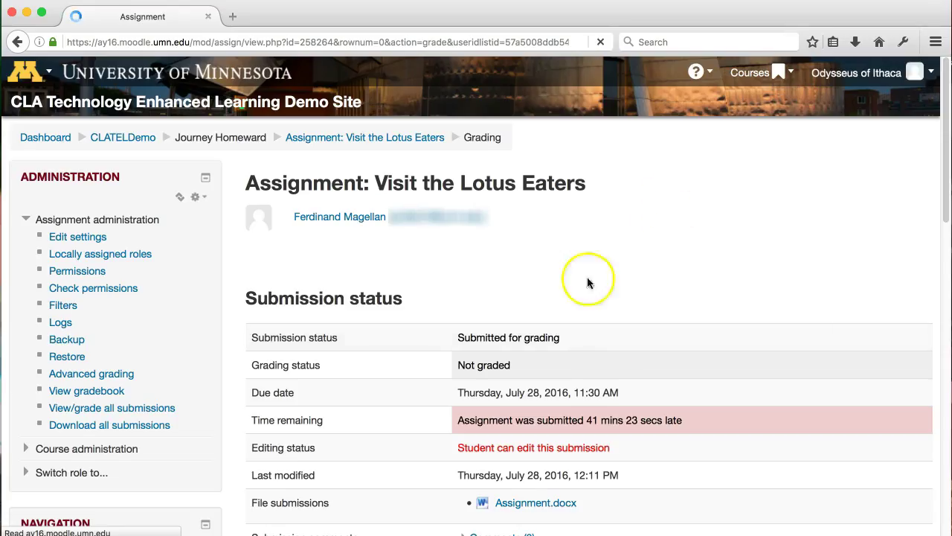
scroll(427, 392, down, 3)
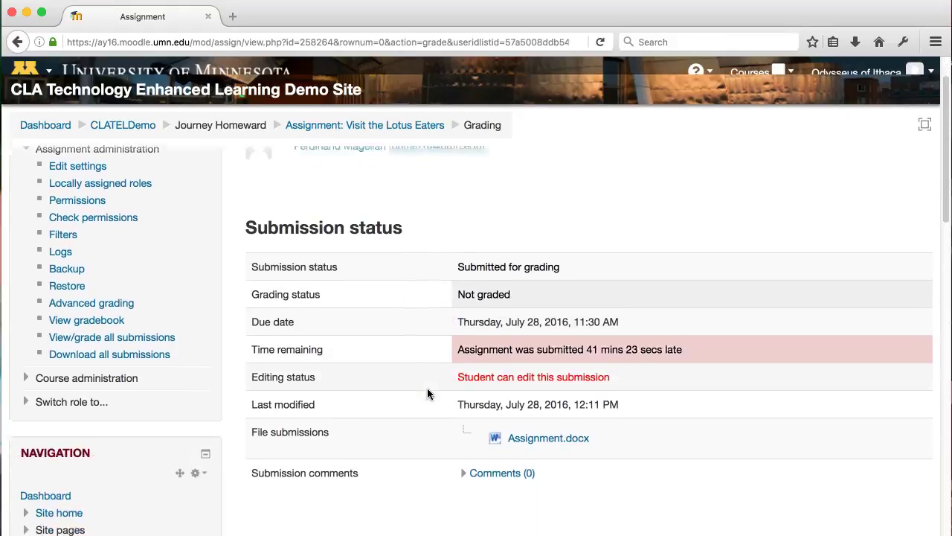
scroll(427, 388, down, 1)
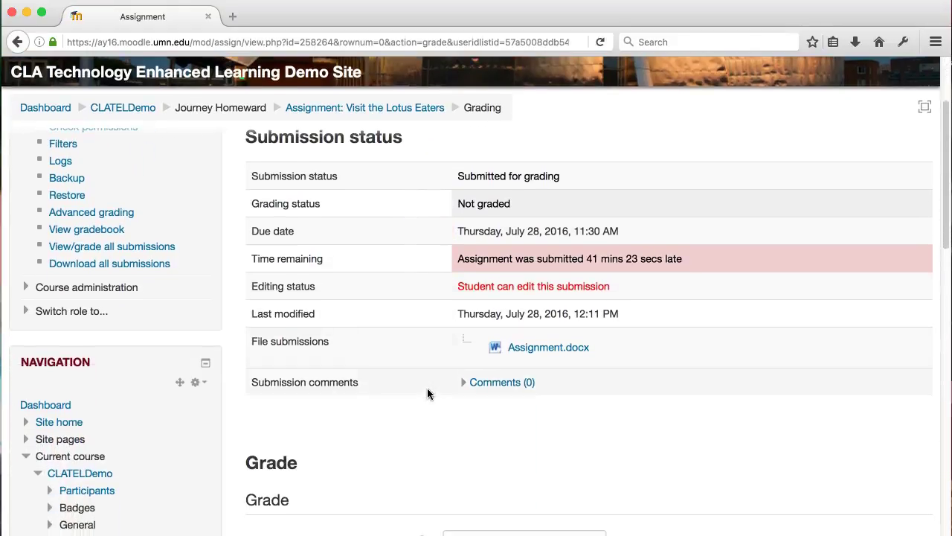
click(421, 423)
scroll(421, 425, down, 1)
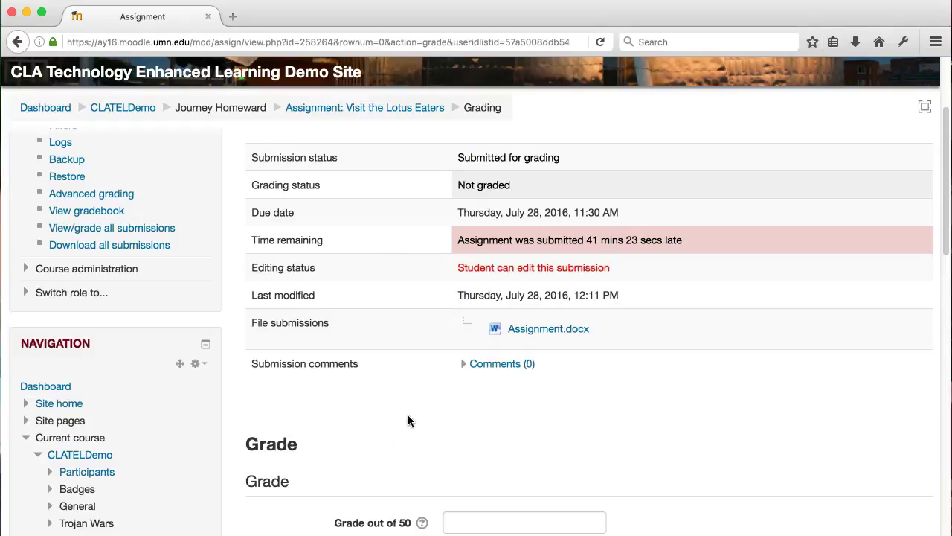
scroll(408, 419, down, 3)
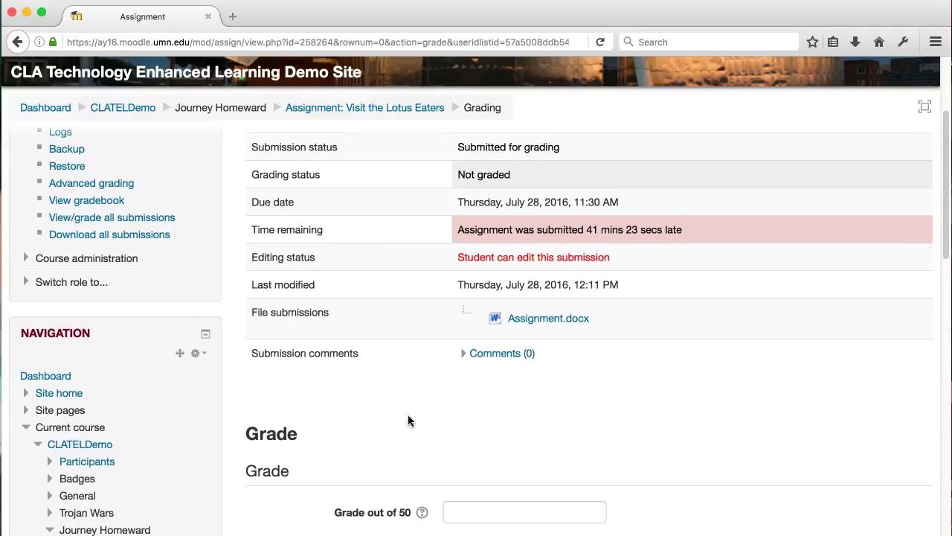
scroll(407, 421, down, 2)
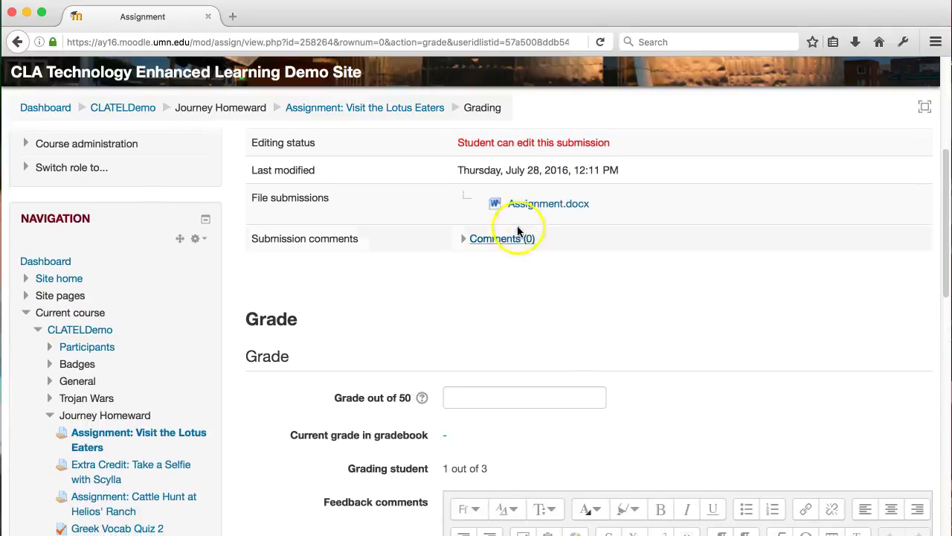
scroll(429, 329, down, 2)
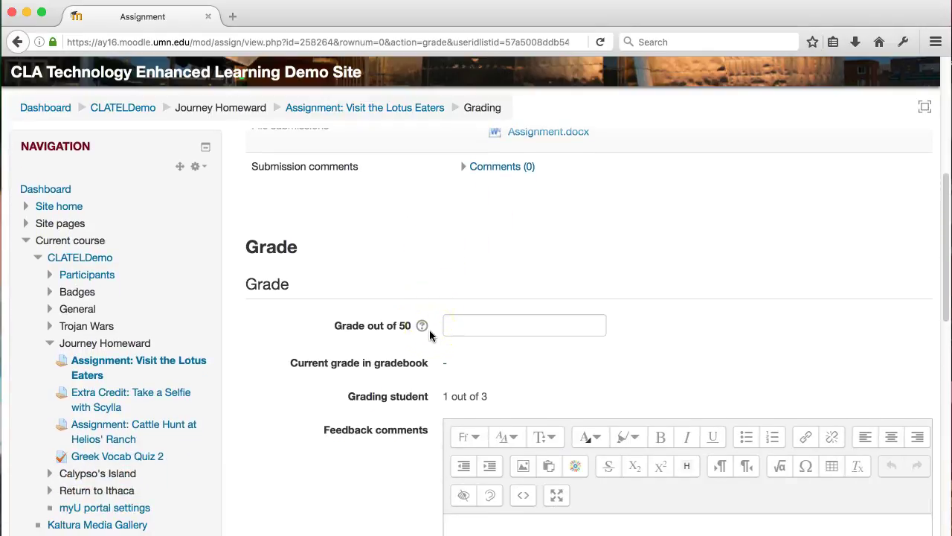
scroll(437, 308, down, 1)
scroll(334, 452, down, 4)
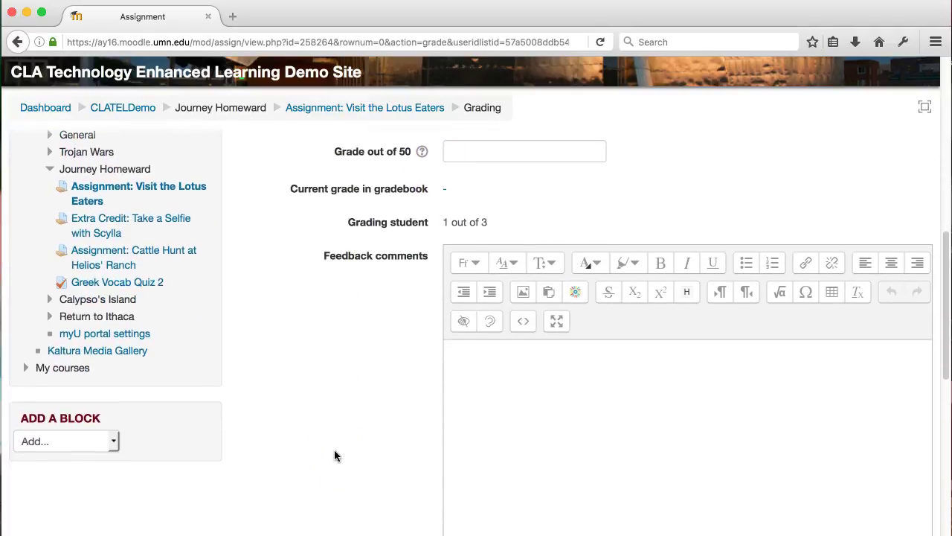
scroll(463, 171, up, 1)
Step: Give the first submission 45 out of 50 with feedback 'Nice work. Work on your diction.'
click(463, 173)
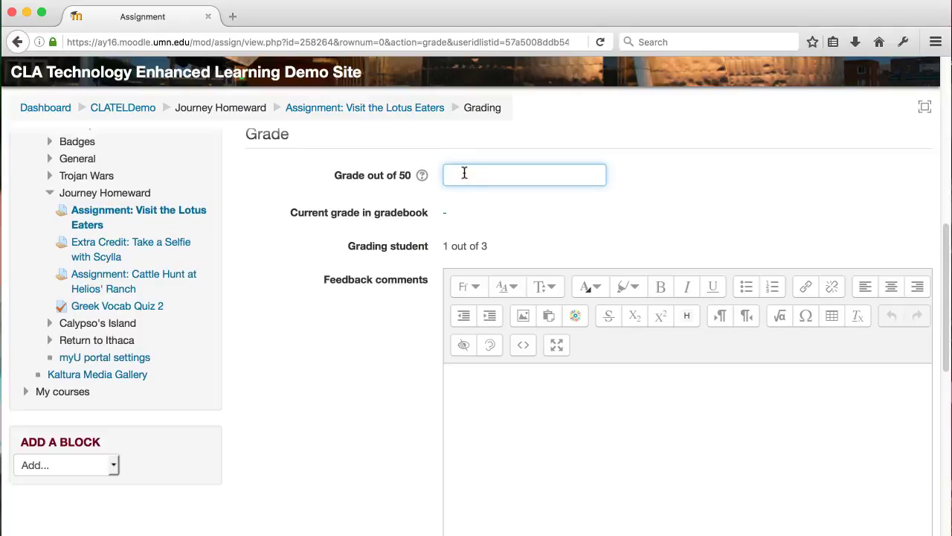
text(45)
click(366, 365)
click(366, 364)
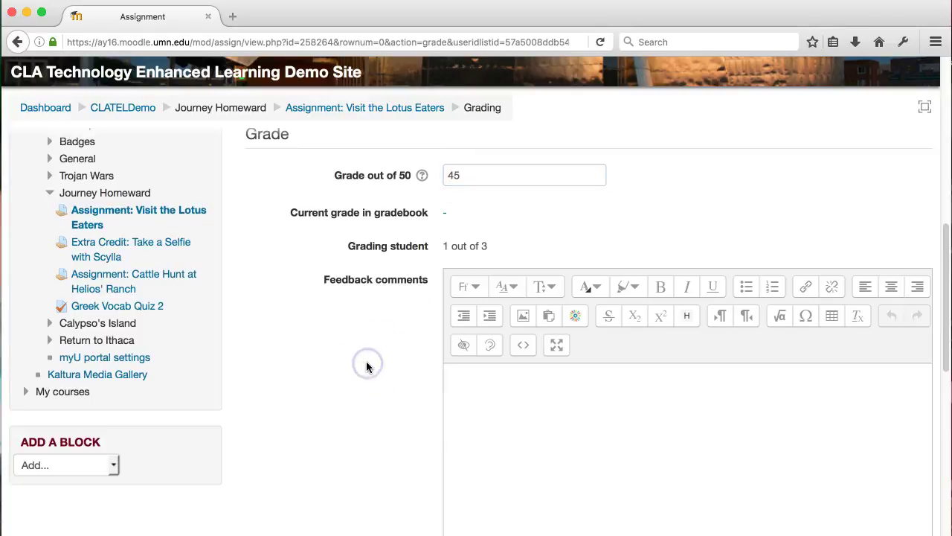
scroll(366, 361, down, 2)
click(483, 367)
click(491, 337)
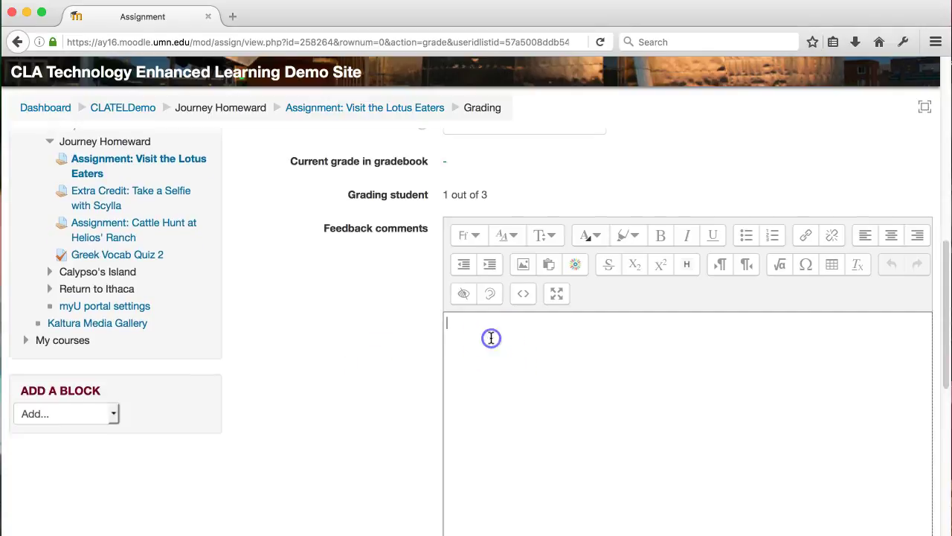
text(Nice work. Work on your diction.)
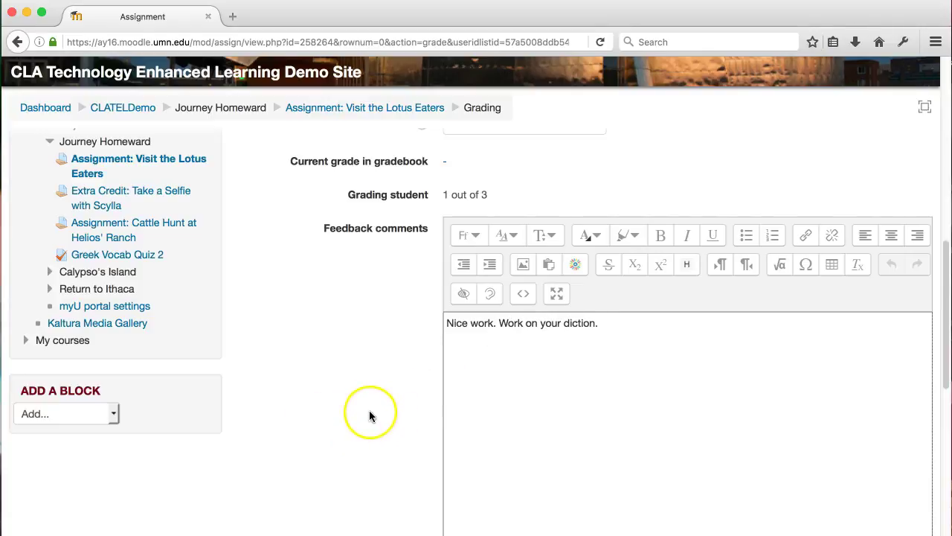
Step: Save the first student's grading and advance to the next submission
scroll(374, 387, down, 6)
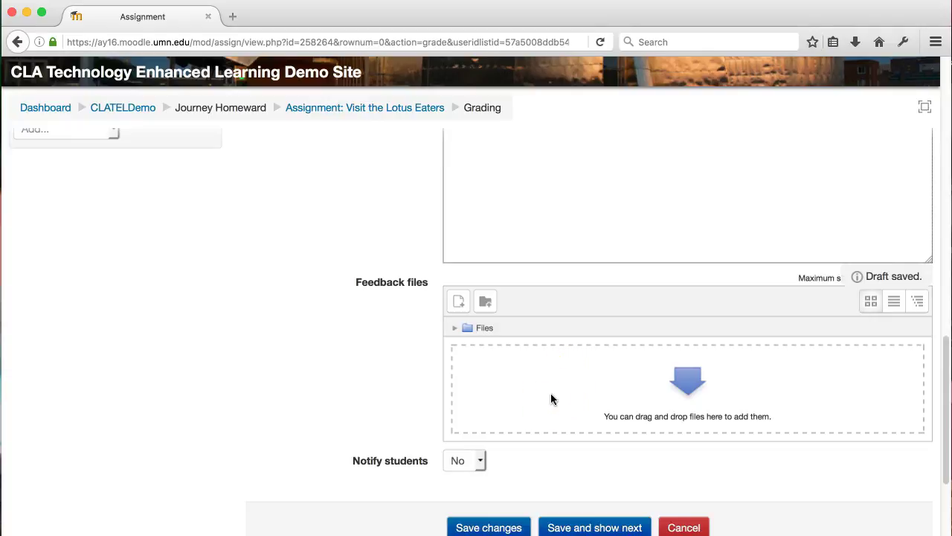
scroll(352, 428, down, 2)
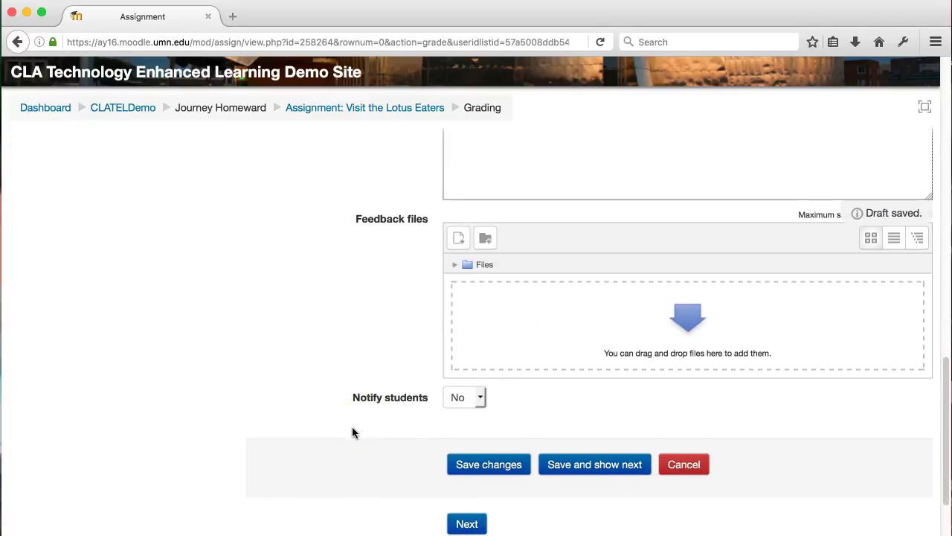
click(498, 474)
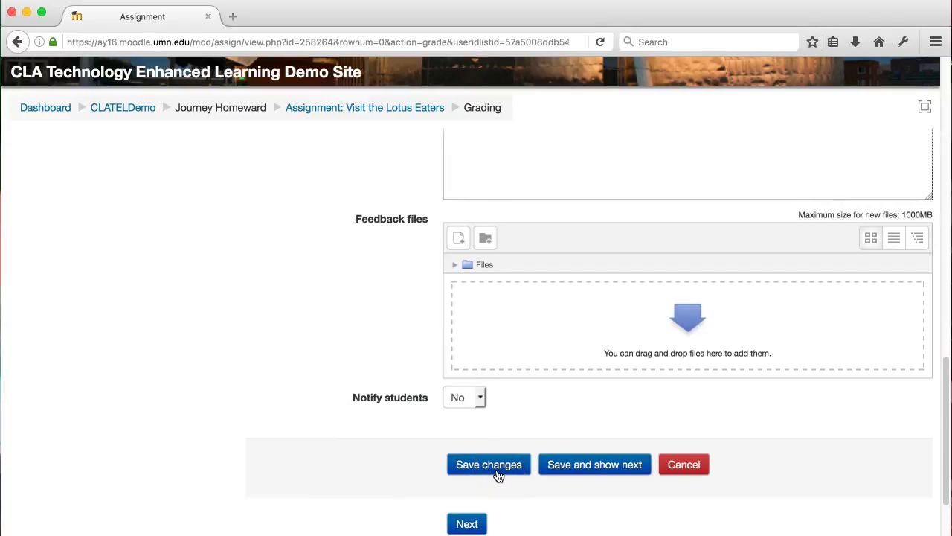
click(573, 467)
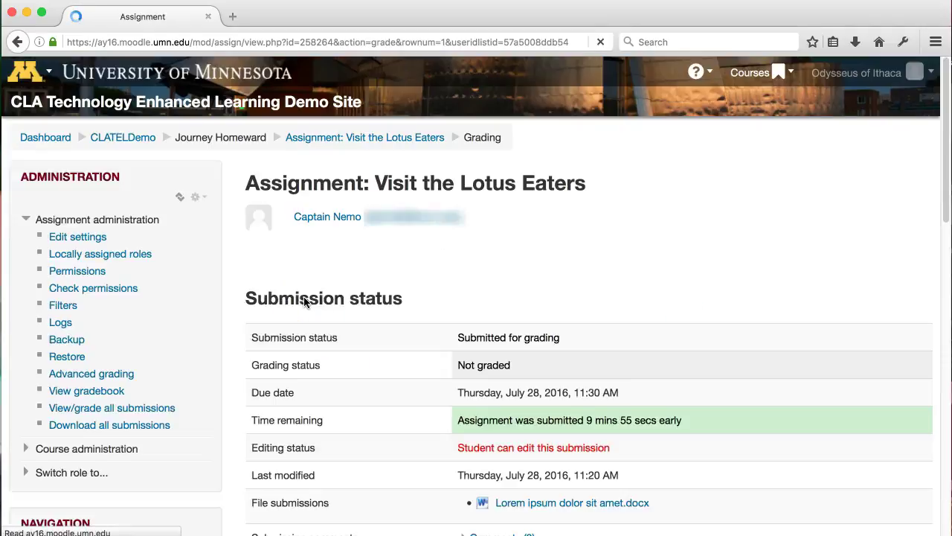
Step: Enter a grade of 40 out of 50 for the second student
click(353, 404)
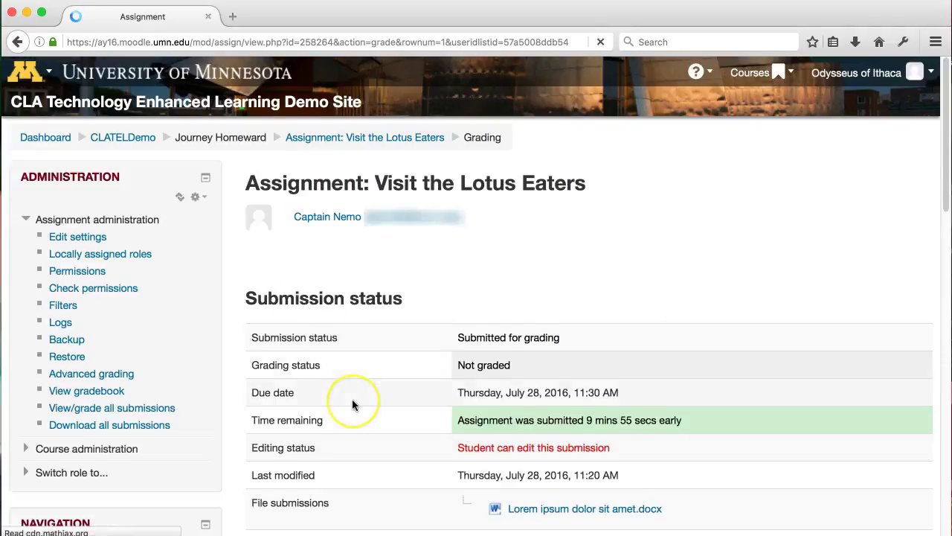
scroll(352, 404, down, 3)
scroll(352, 398, down, 2)
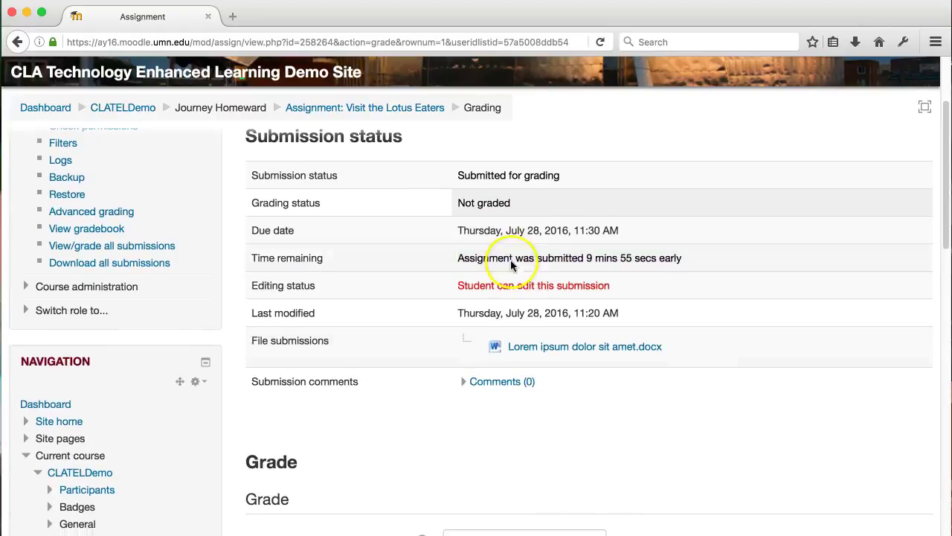
scroll(415, 353, down, 2)
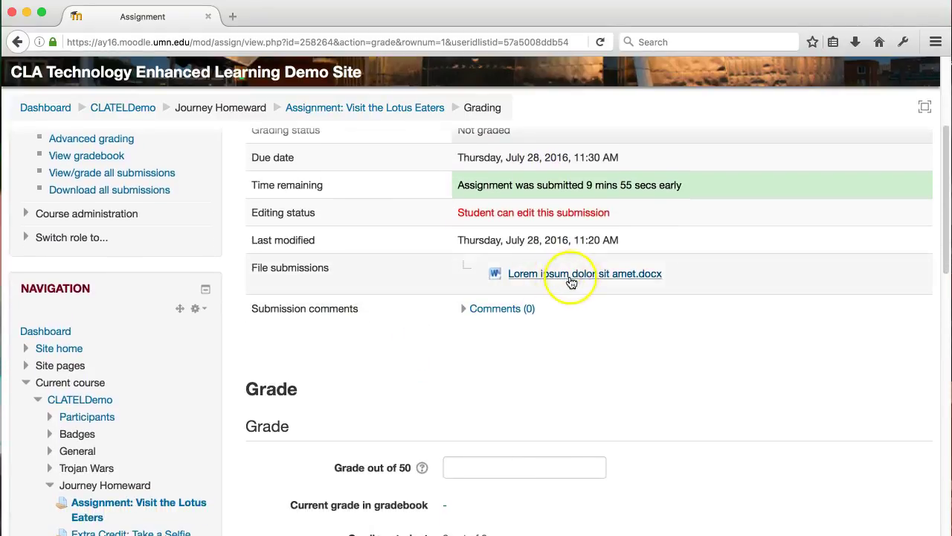
scroll(418, 398, down, 2)
scroll(418, 398, down, 1)
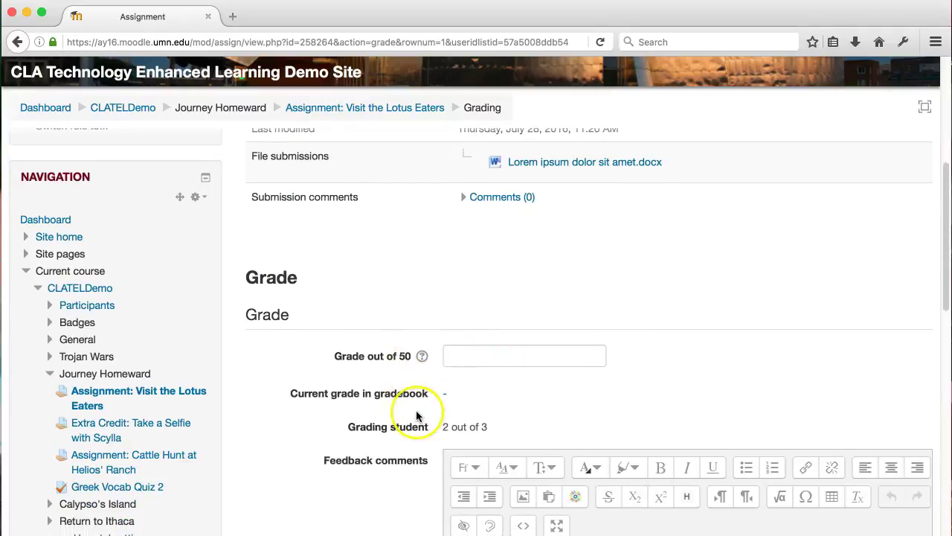
scroll(419, 357, down, 2)
click(481, 283)
text(40)
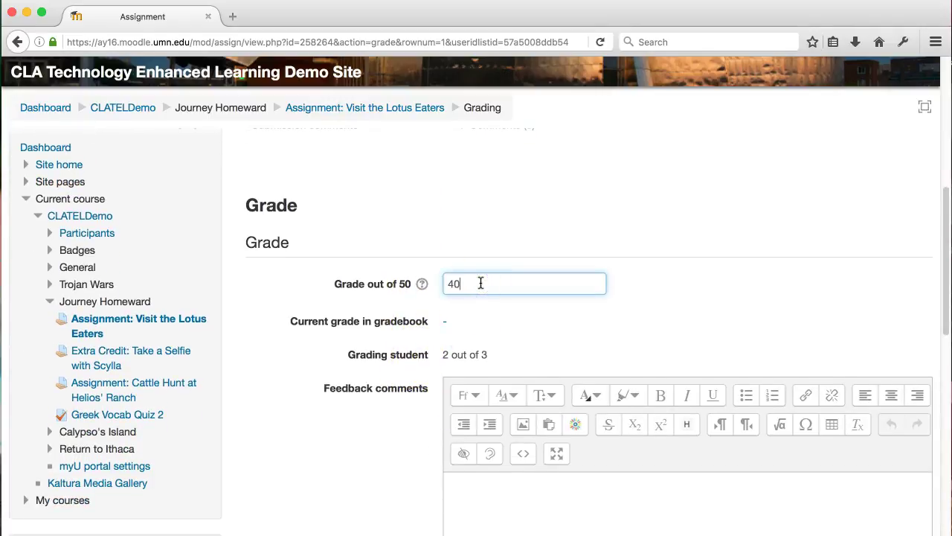
Step: Add the feedback comment 'Keep trying.' for the second student
scroll(368, 428, down, 4)
scroll(368, 428, down, 1)
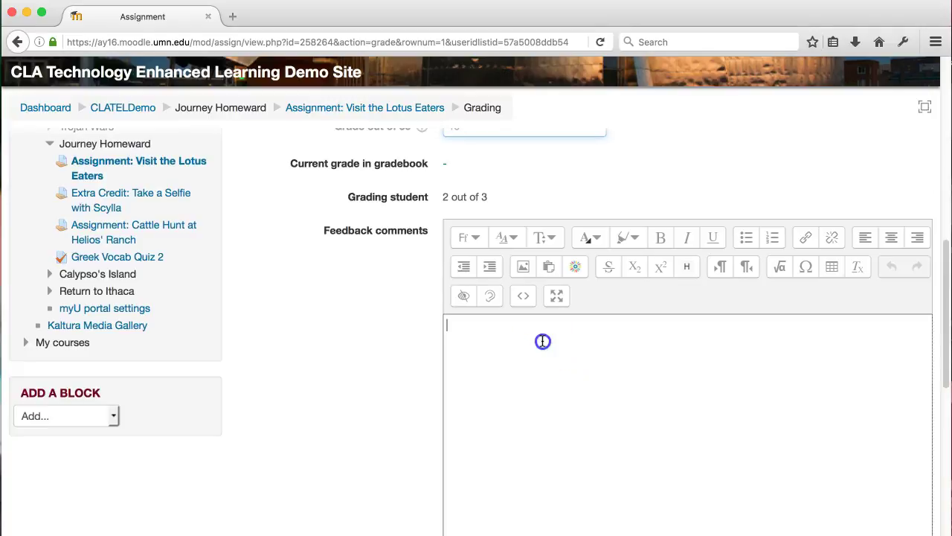
text(Kee)
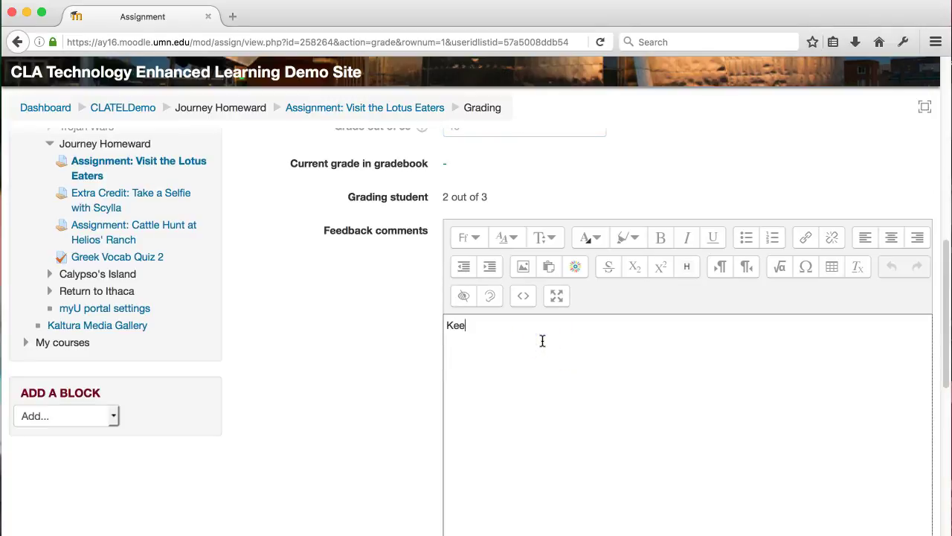
text(p trying.)
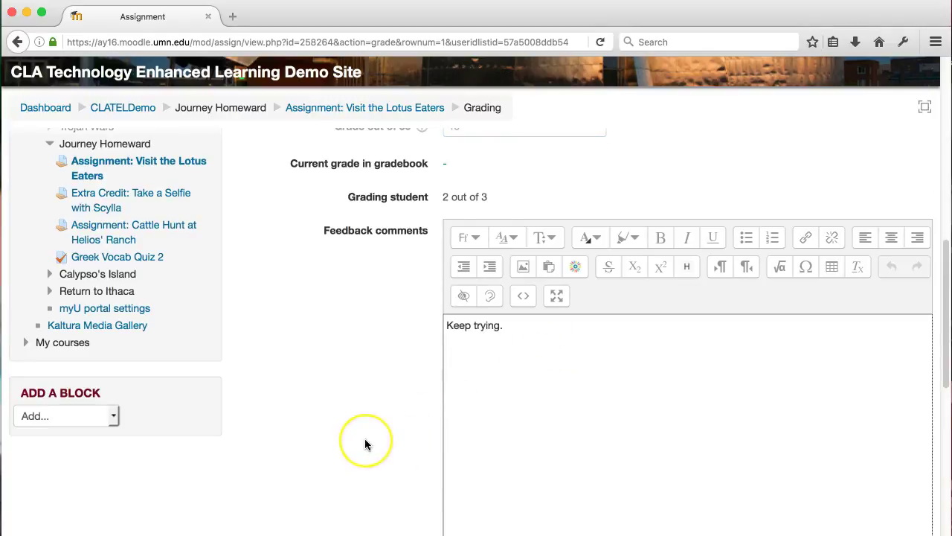
scroll(364, 445, down, 5)
scroll(364, 444, down, 3)
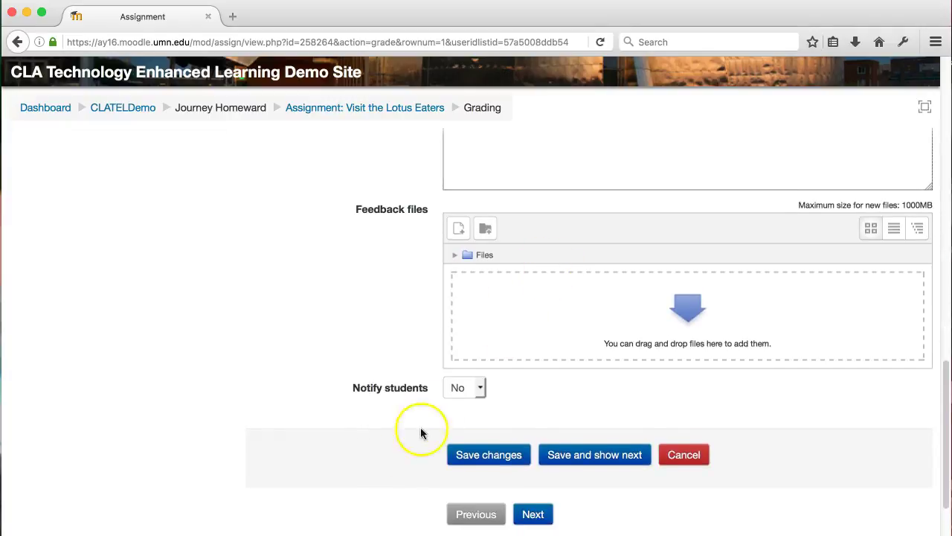
scroll(401, 455, down, 1)
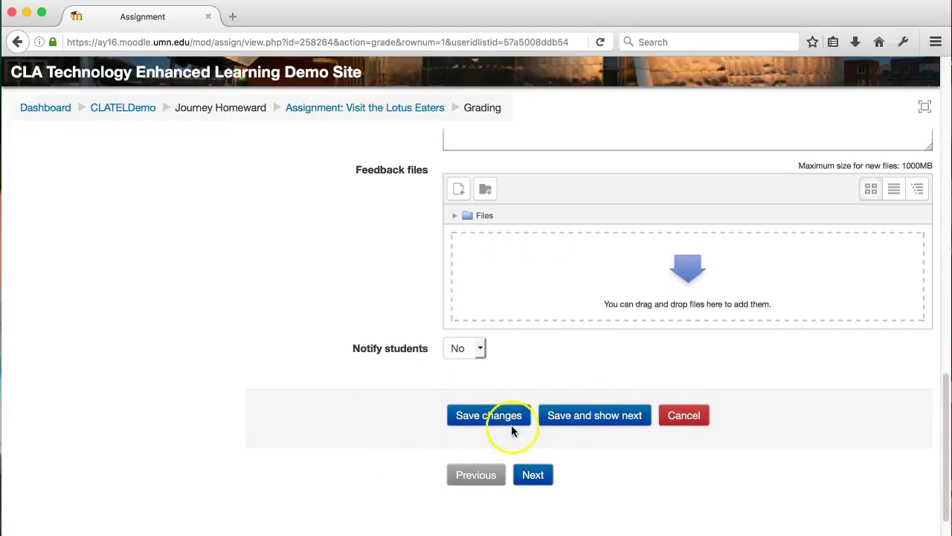
Step: Save the second grade and return to the table showing grades 45.00 and 40.00
click(480, 421)
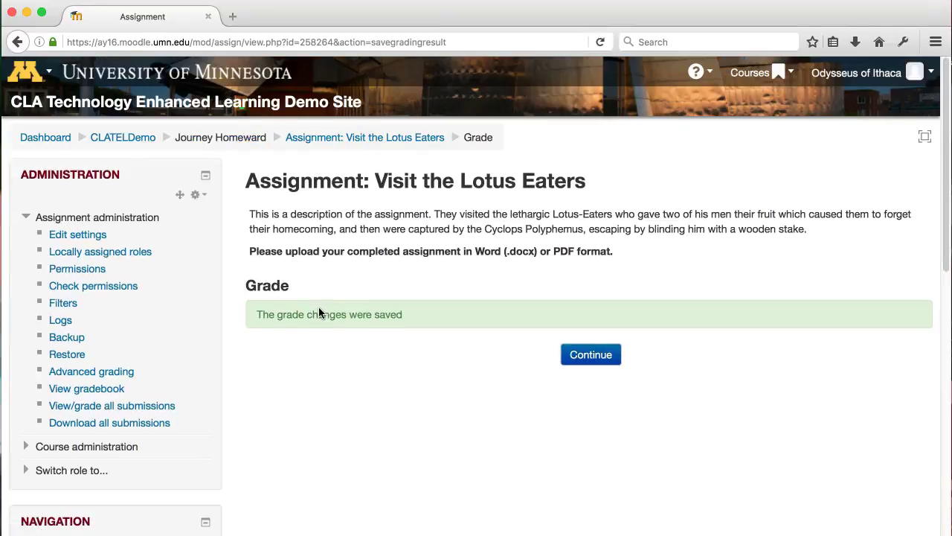
click(601, 361)
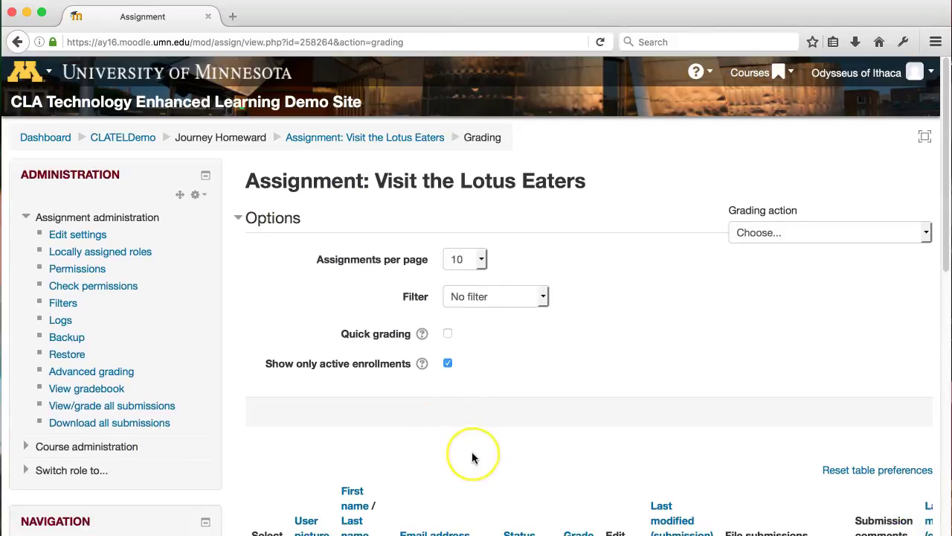
scroll(471, 455, down, 5)
scroll(472, 457, down, 2)
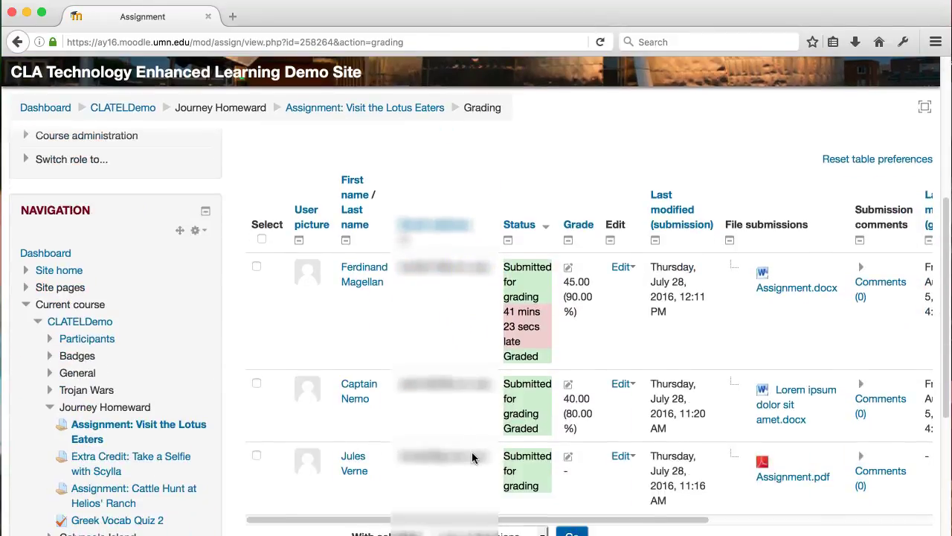
scroll(471, 457, down, 1)
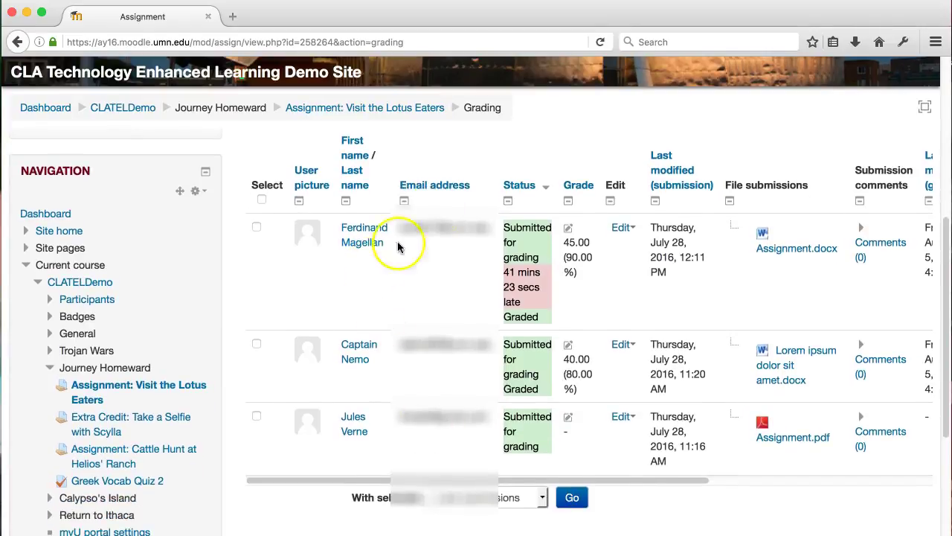
scroll(467, 165, up, 1)
scroll(467, 165, up, 7)
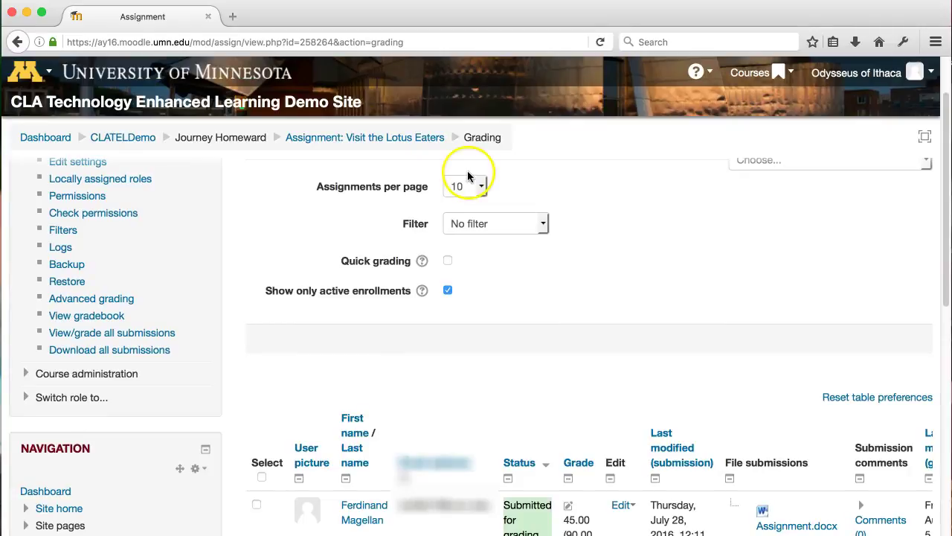
scroll(612, 196, up, 2)
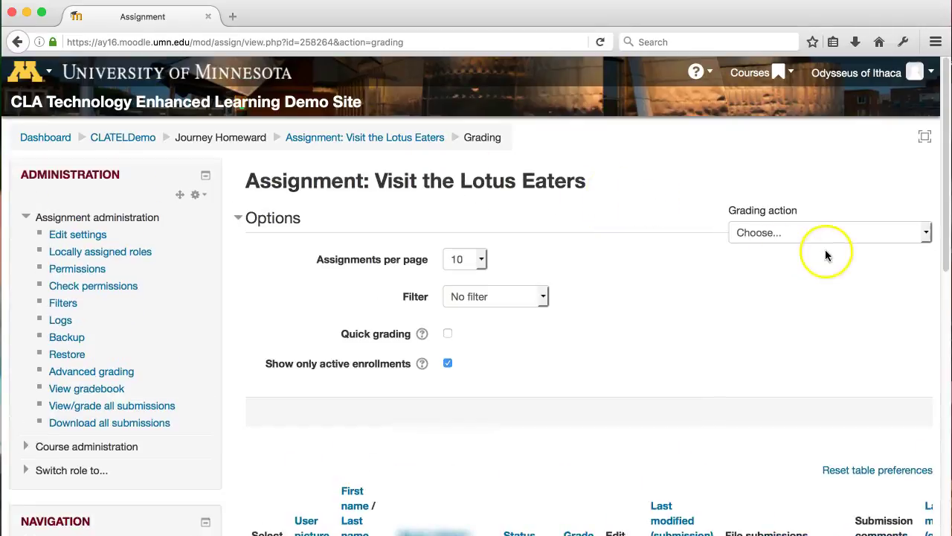
Step: Download all Visit the Lotus Eaters submissions as a single ZIP file
click(923, 232)
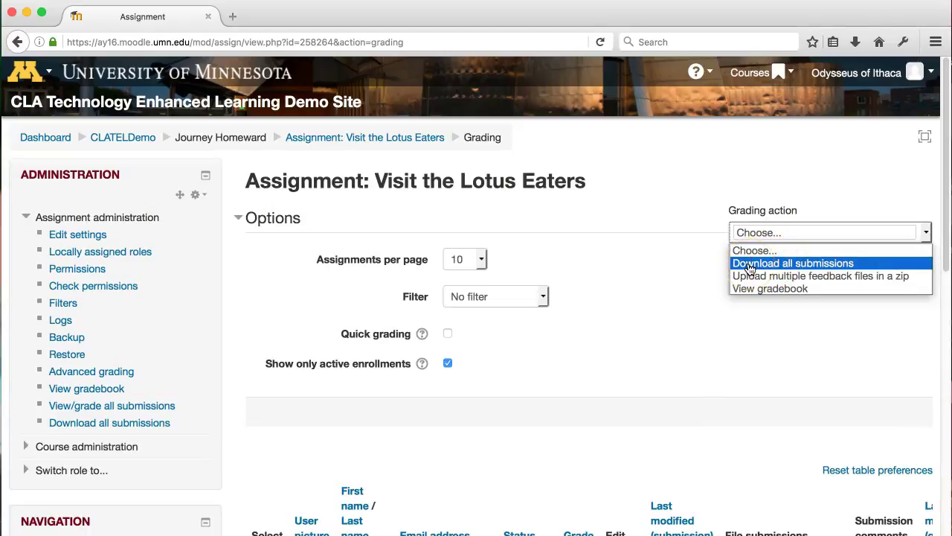
click(754, 234)
click(757, 265)
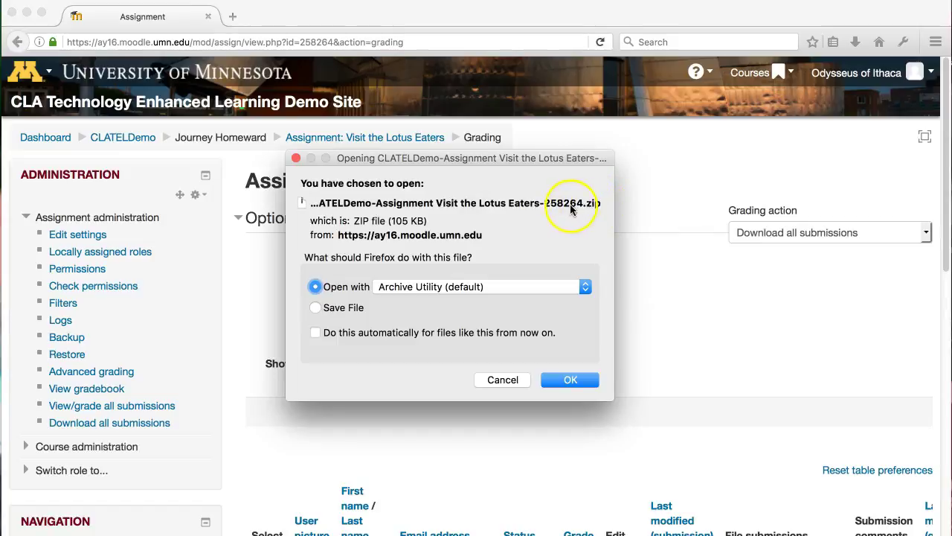
click(563, 379)
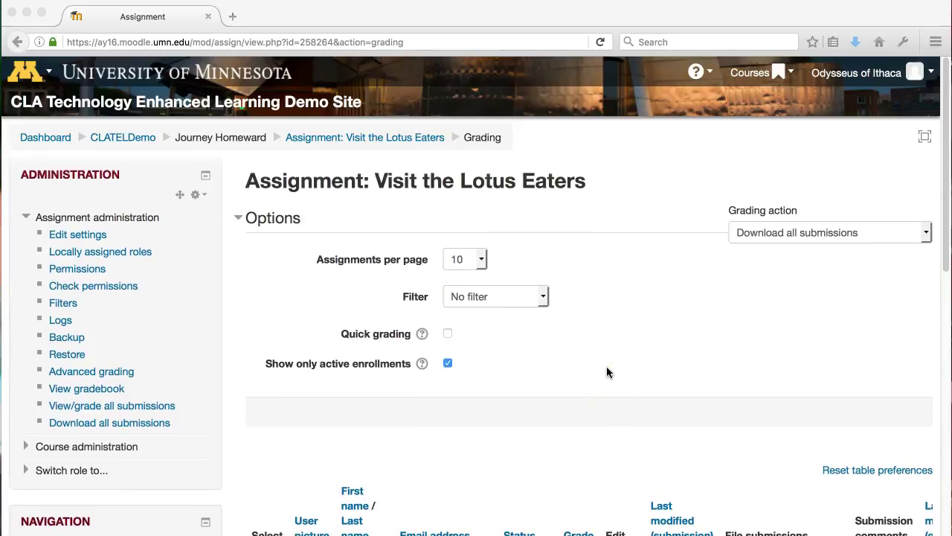
click(600, 376)
click(555, 399)
Step: Go back to the Odyssey 1001 course page through the CLATELDemo breadcrumb
scroll(313, 401, down, 10)
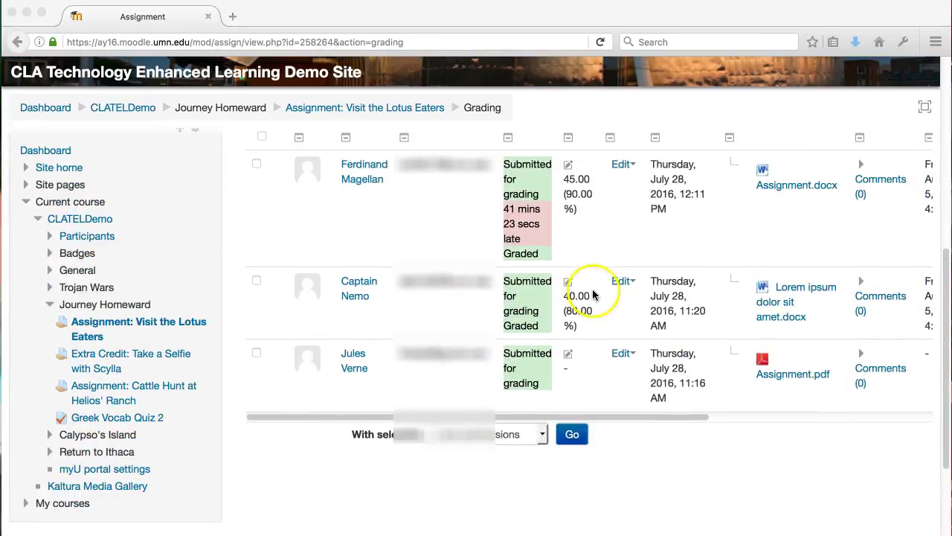
scroll(593, 245, up, 10)
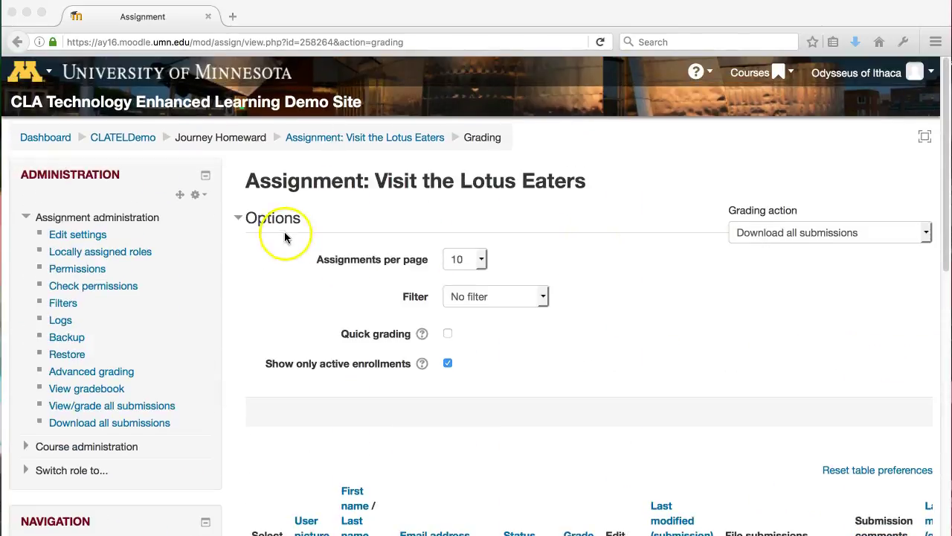
click(136, 140)
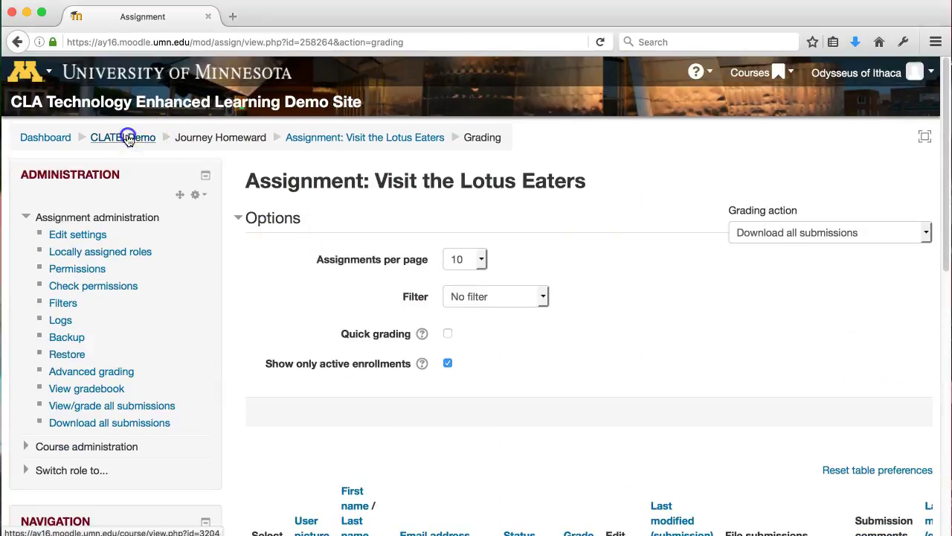